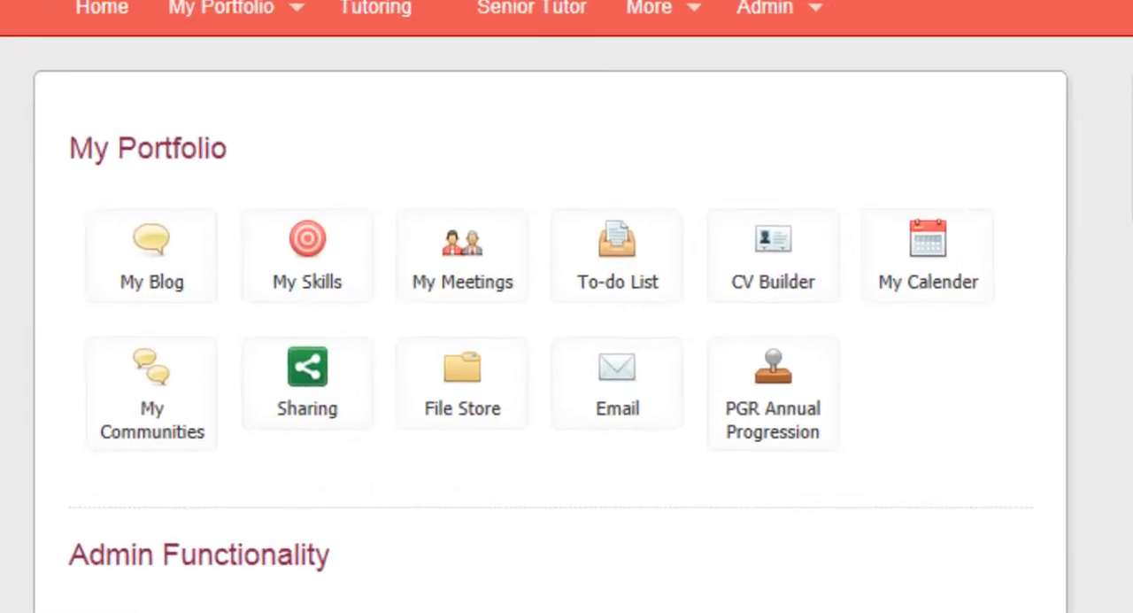
Step: Create a supervision group titled "My Supervision Group" with the alternative title "My Supervisor"
{"action": "left_click", "coordinate": [307, 395]}
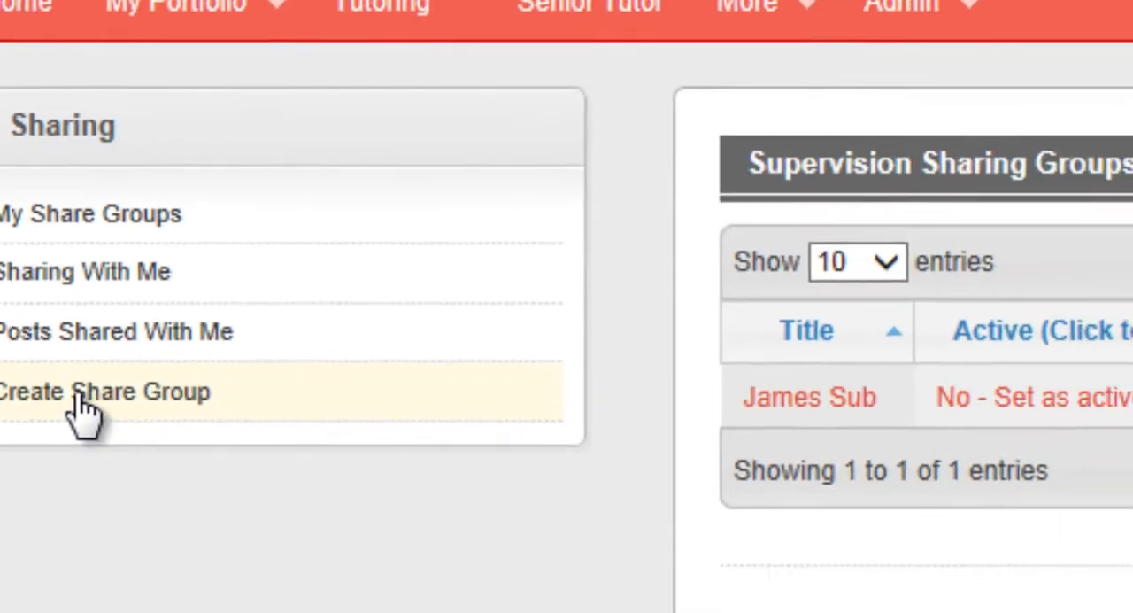
{"action": "left_click", "coordinate": [254, 514]}
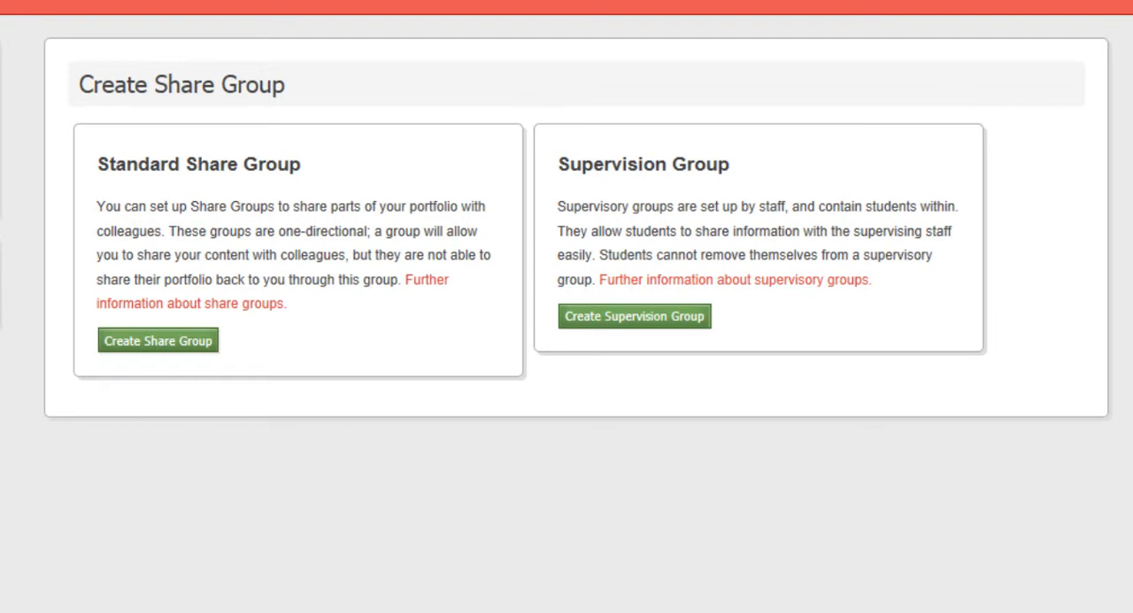
{"action": "left_click", "coordinate": [624, 319]}
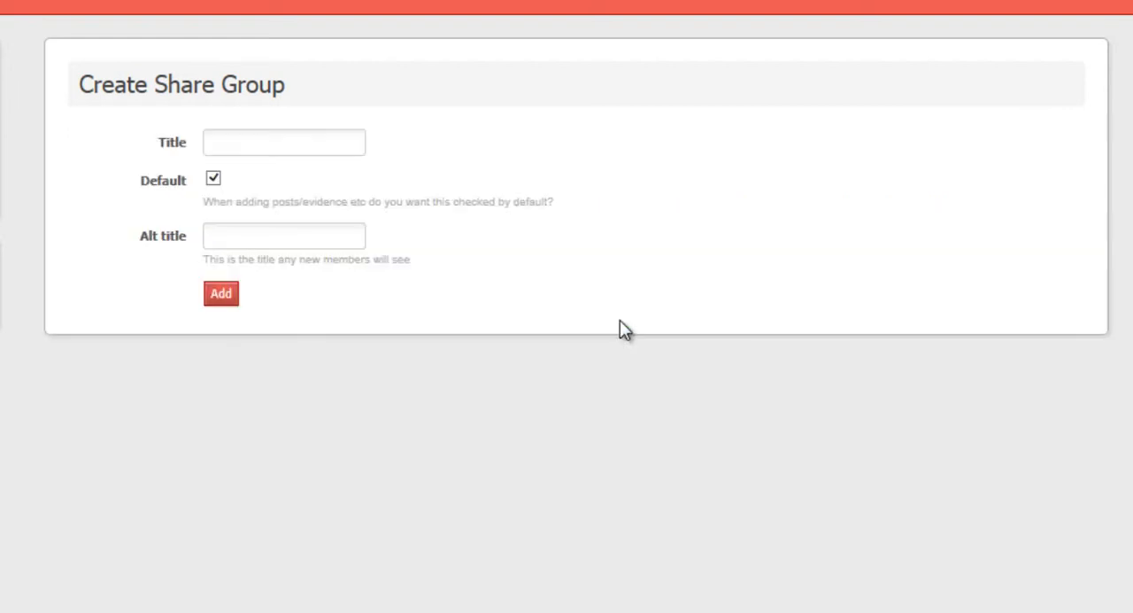
{"action": "left_click", "coordinate": [262, 144]}
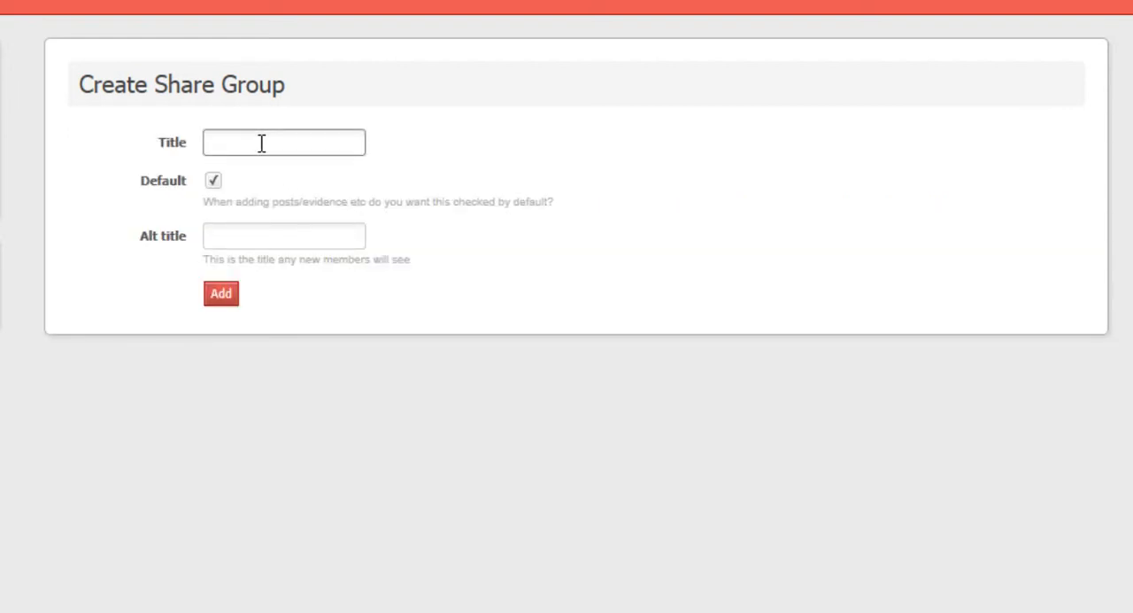
{"action": "type", "text": "My Supervision Group"}
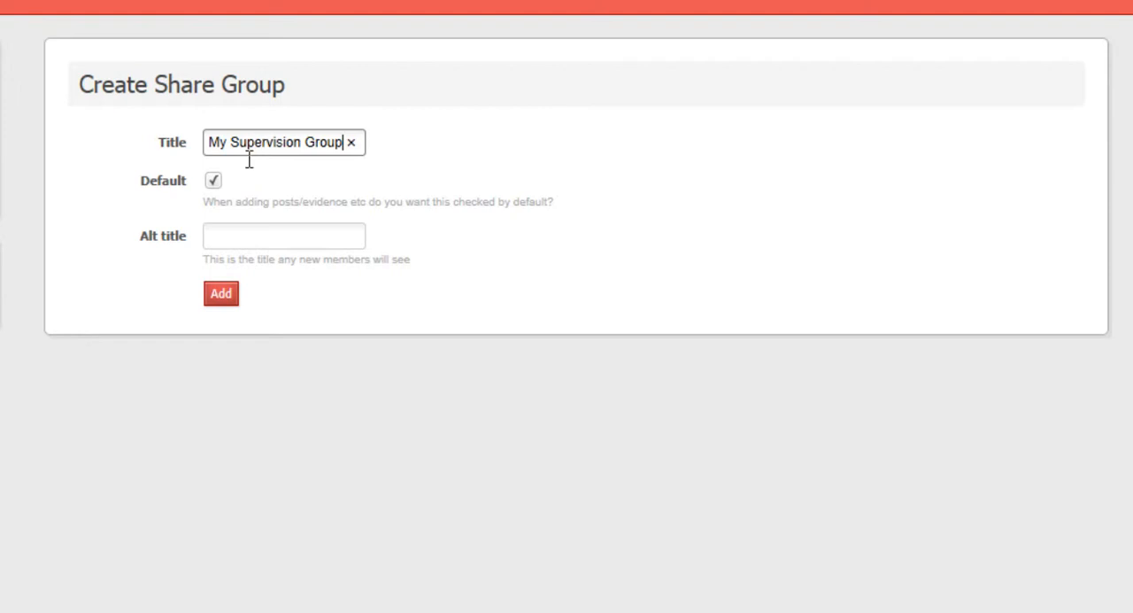
{"action": "left_click", "coordinate": [222, 239]}
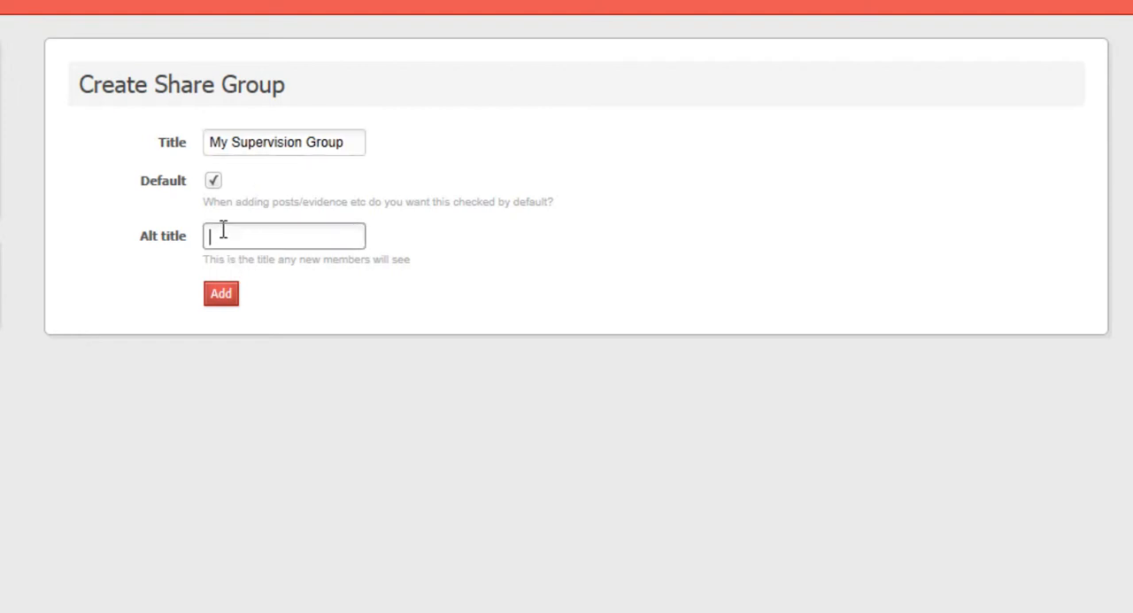
{"action": "type", "text": "My Supervisor"}
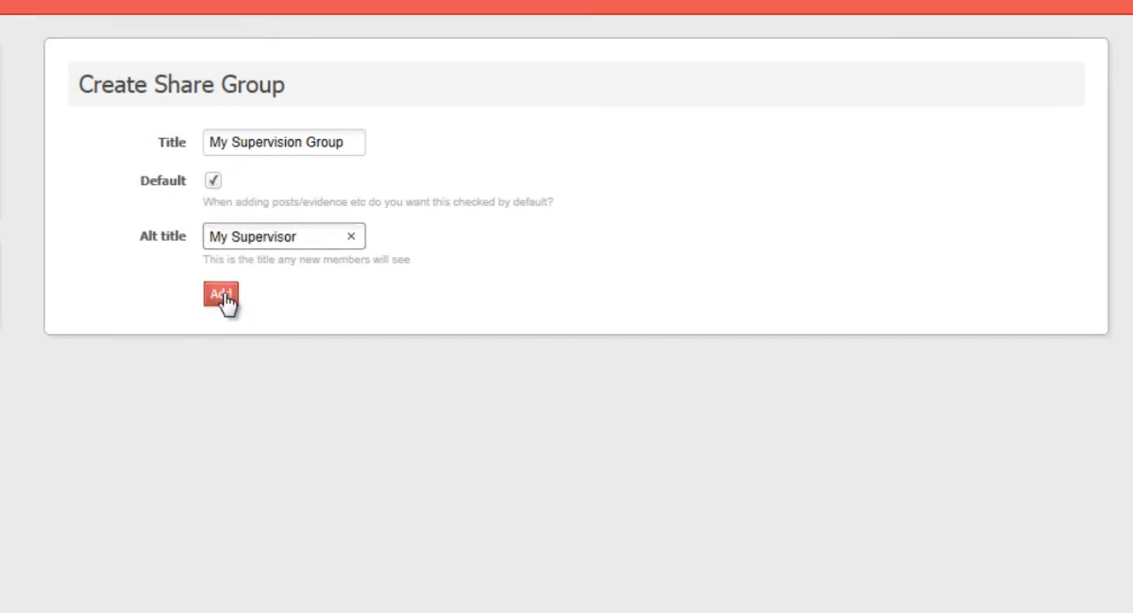
{"action": "left_click", "coordinate": [221, 296]}
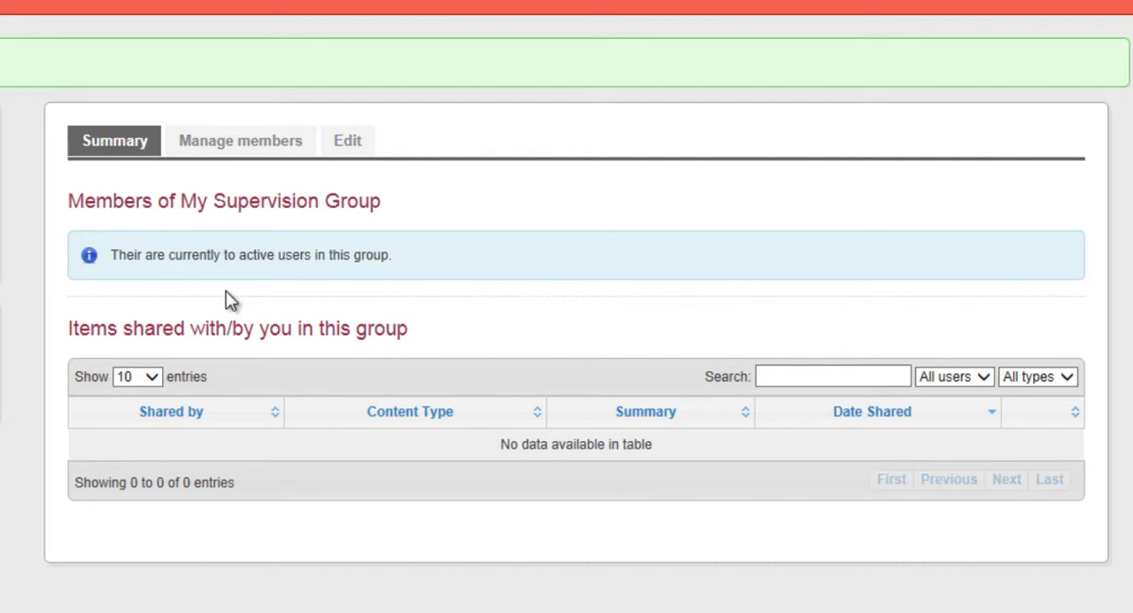
Step: Search for people to add to My Supervision Group using the module code BIO2020 and review the results
{"action": "left_click", "coordinate": [253, 152]}
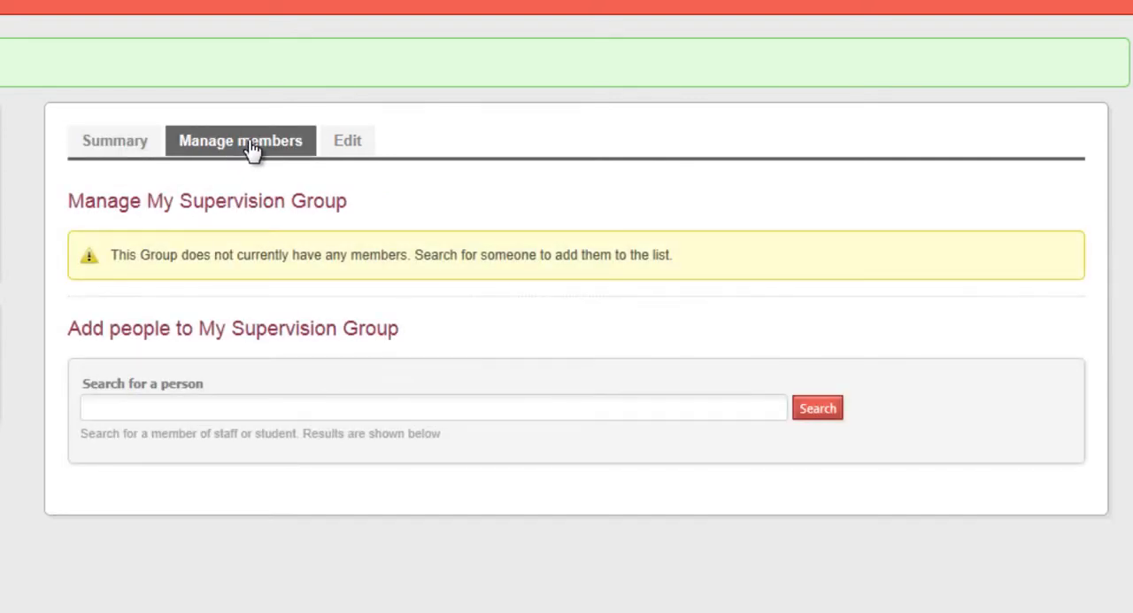
{"action": "left_click", "coordinate": [252, 401]}
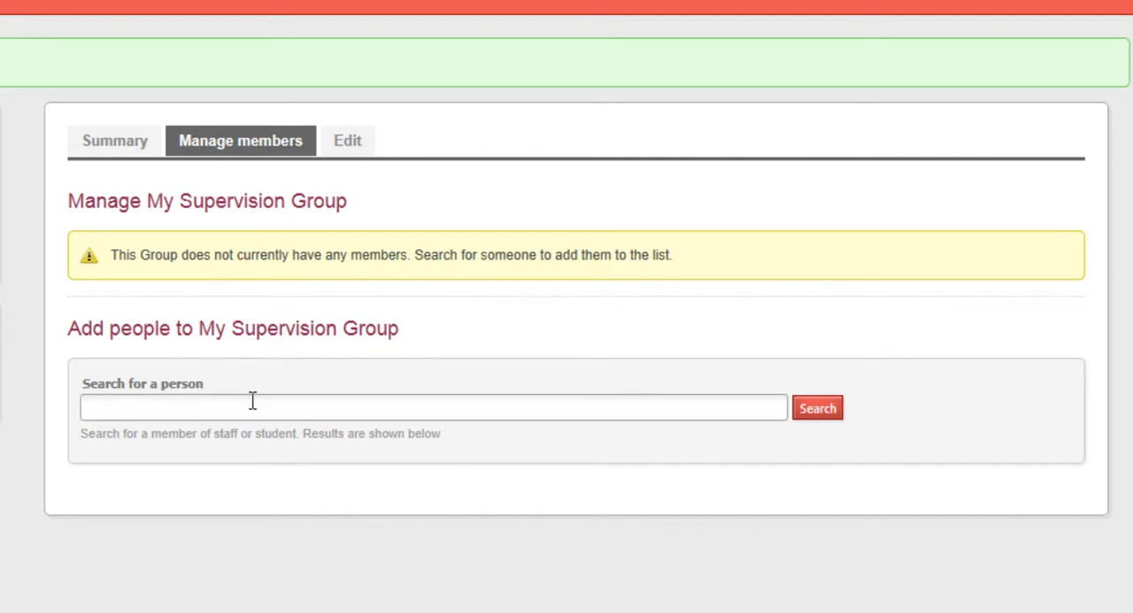
{"action": "type", "text": "Bl"}
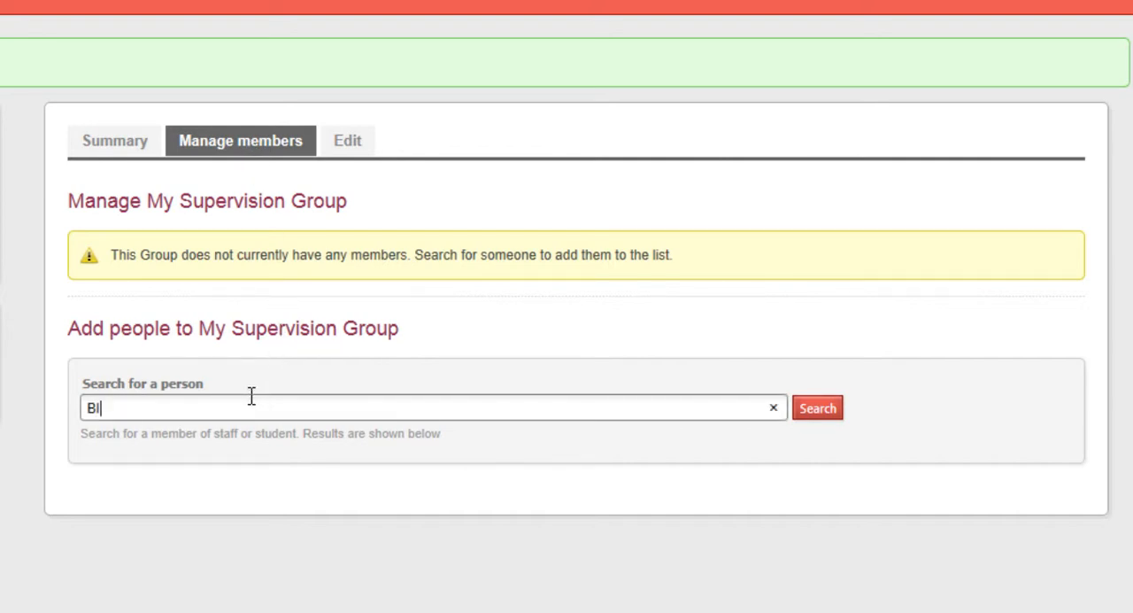
{"action": "type", "text": "O2020"}
{"action": "left_click", "coordinate": [818, 412]}
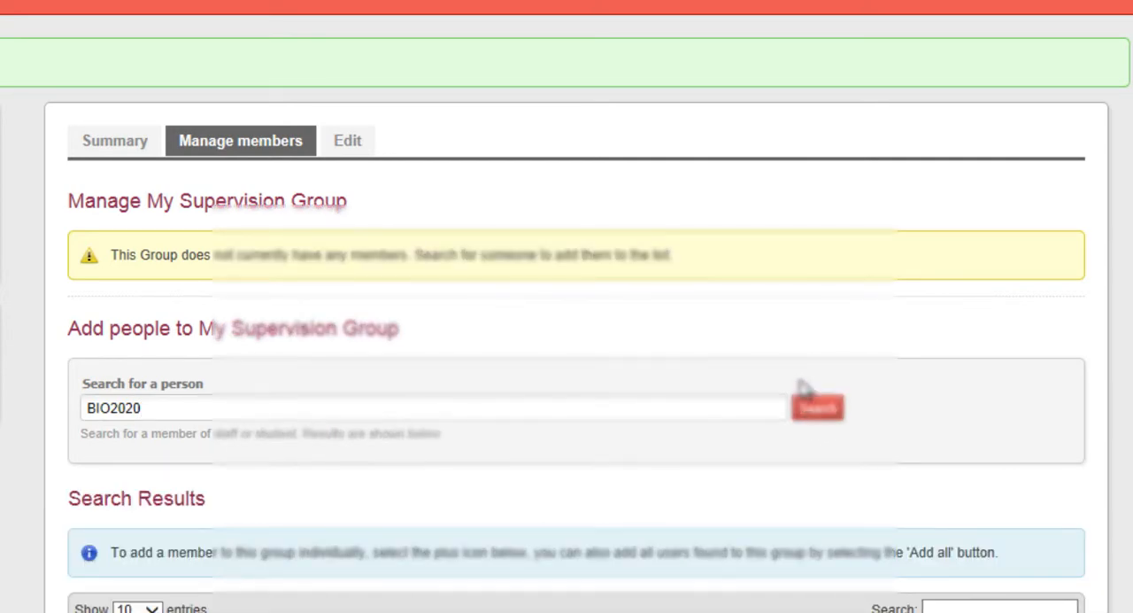
{"action": "scroll", "coordinate": [881, 284], "scroll_direction": "down", "scroll_amount": 5}
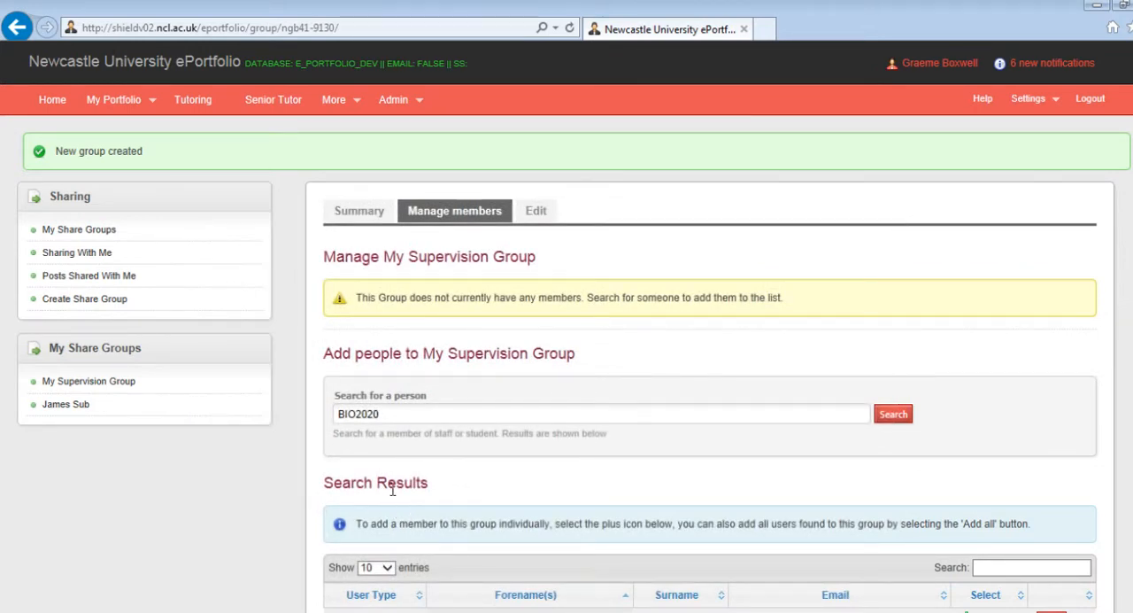
Step: Search for a student by surname and add that student to My Supervision Group, confirming the addition
{"action": "left_click", "coordinate": [398, 414]}
{"action": "left_click_drag", "start_coordinate": [400, 414], "coordinate": [307, 415]}
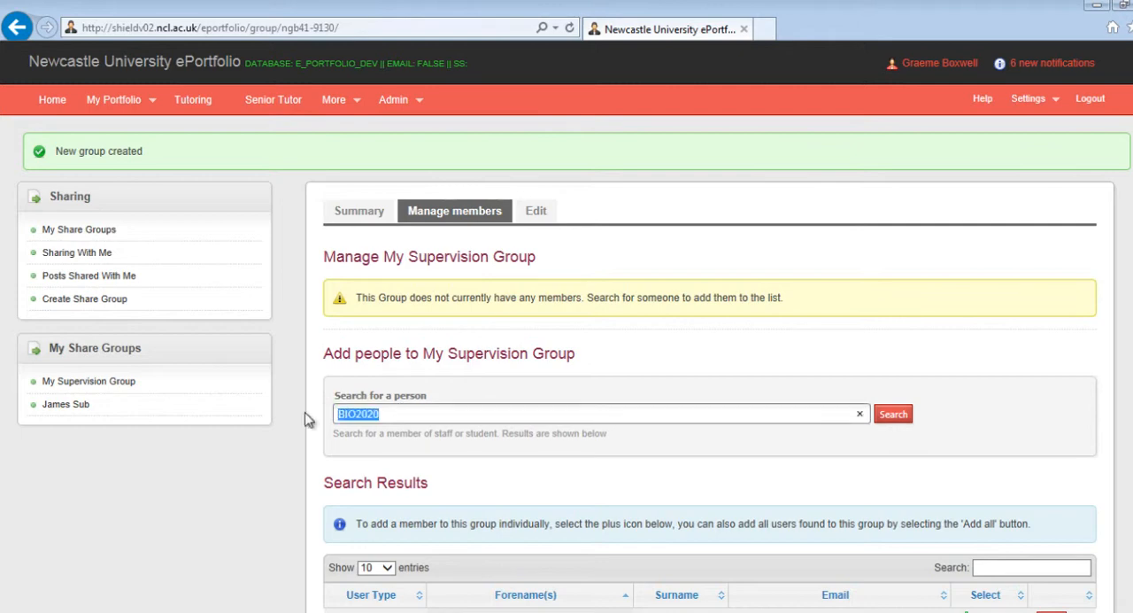
{"action": "type", "text": "brundell"}
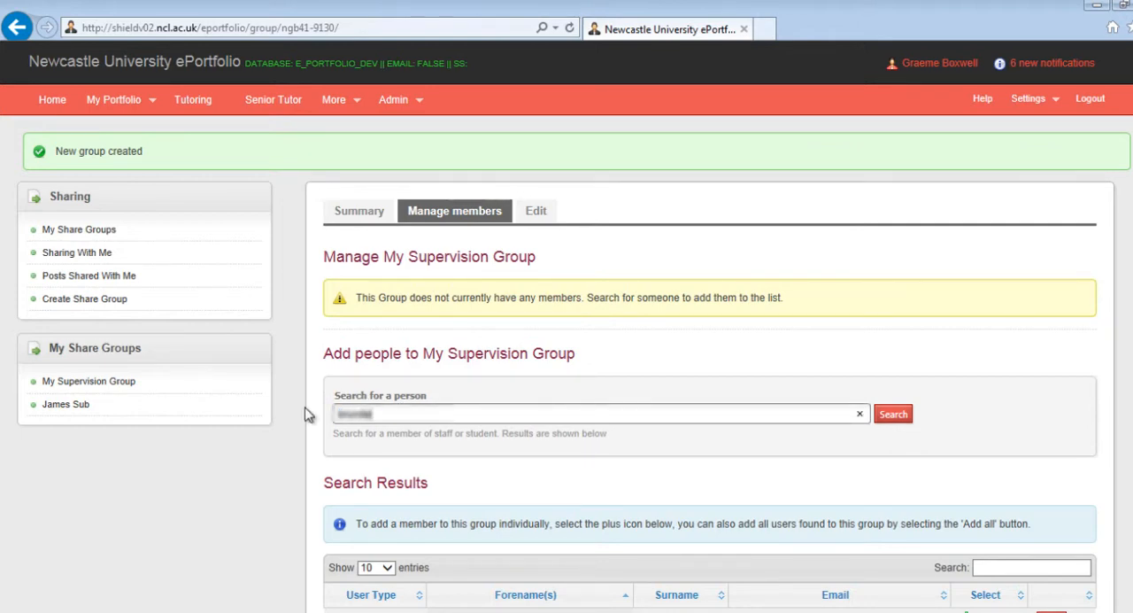
{"action": "left_click", "coordinate": [896, 414]}
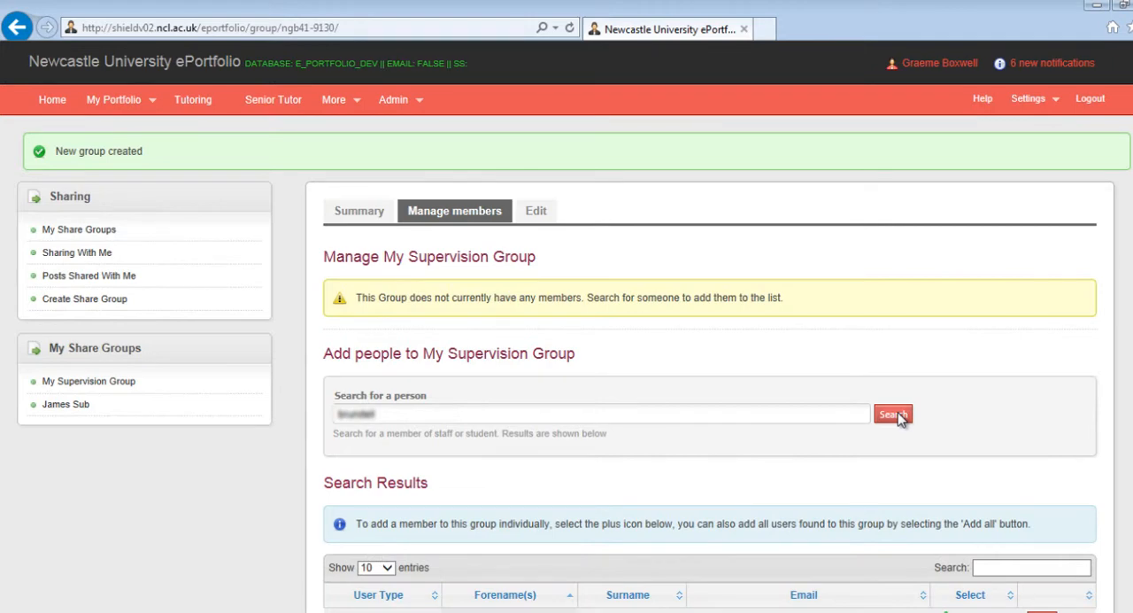
{"action": "scroll", "coordinate": [848, 410], "scroll_direction": "down", "scroll_amount": 3}
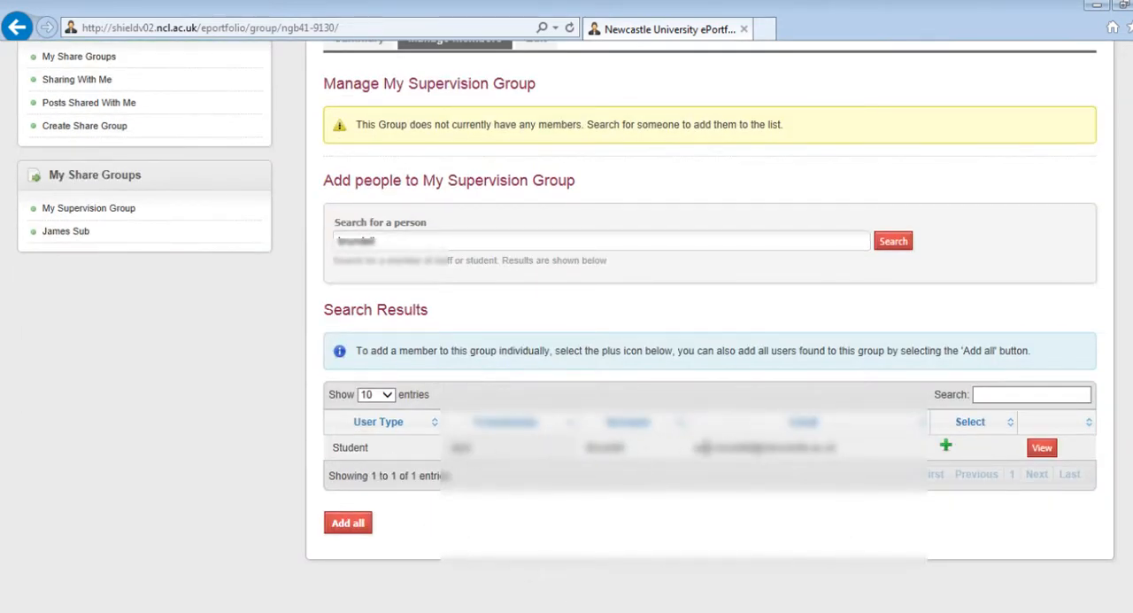
{"action": "left_click", "coordinate": [947, 451]}
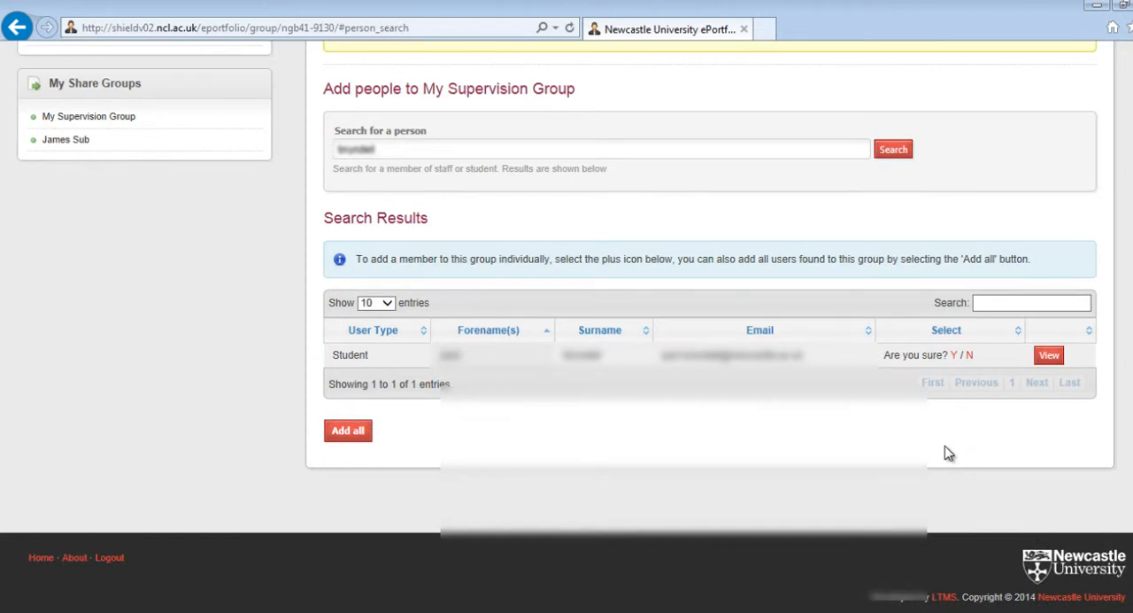
{"action": "left_click", "coordinate": [956, 355]}
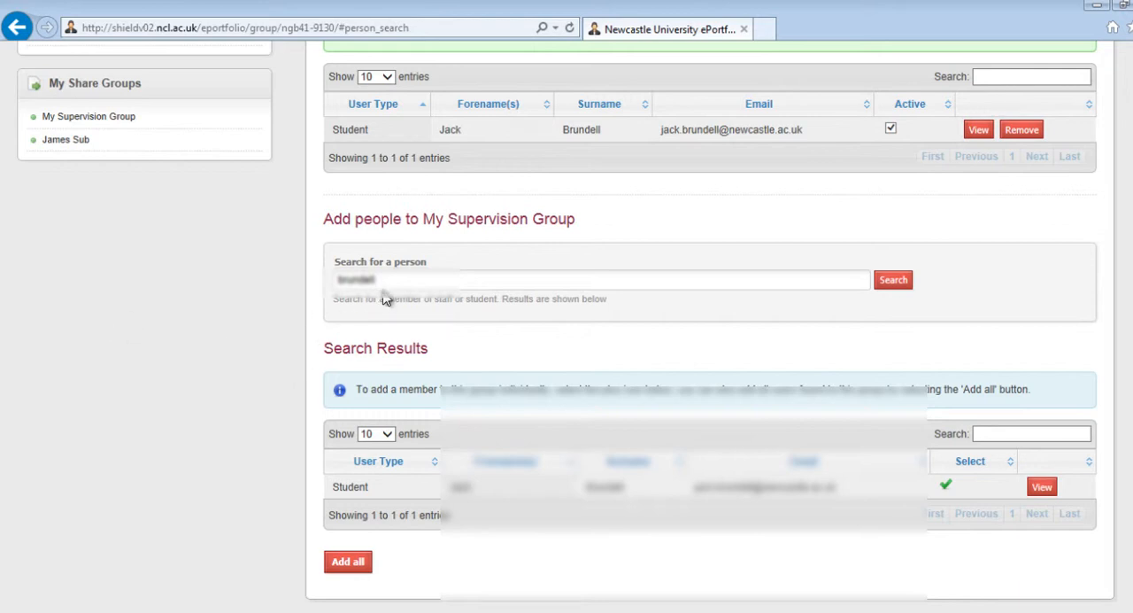
Step: Find two more students by name and add them to My Supervision Group
{"action": "left_click_drag", "start_coordinate": [392, 282], "coordinate": [293, 282]}
{"action": "type", "text": "rebecca"}
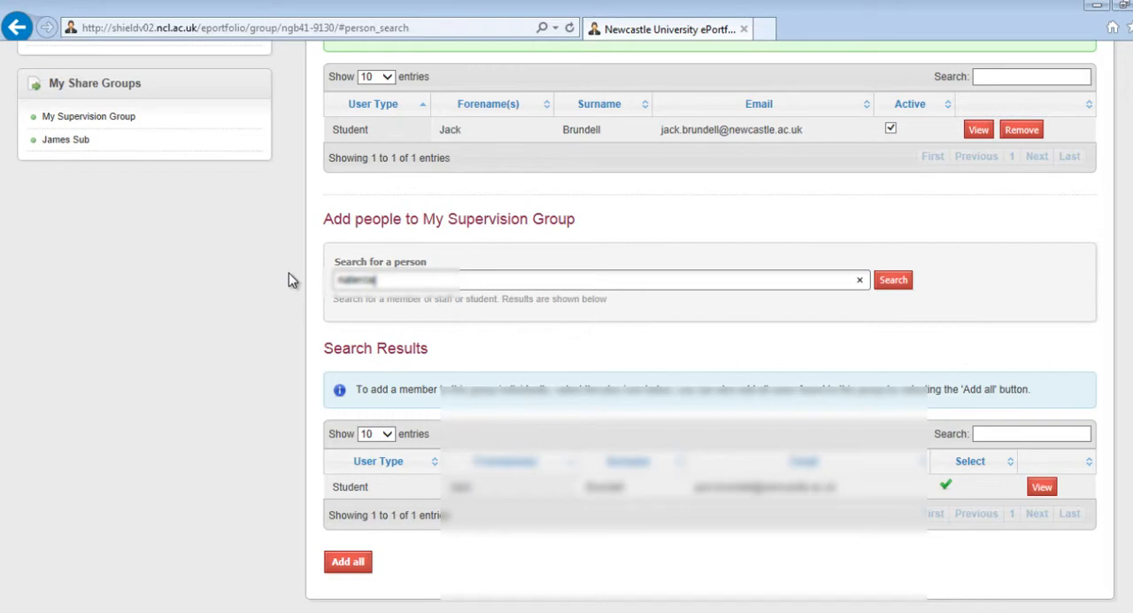
{"action": "key", "text": "Return"}
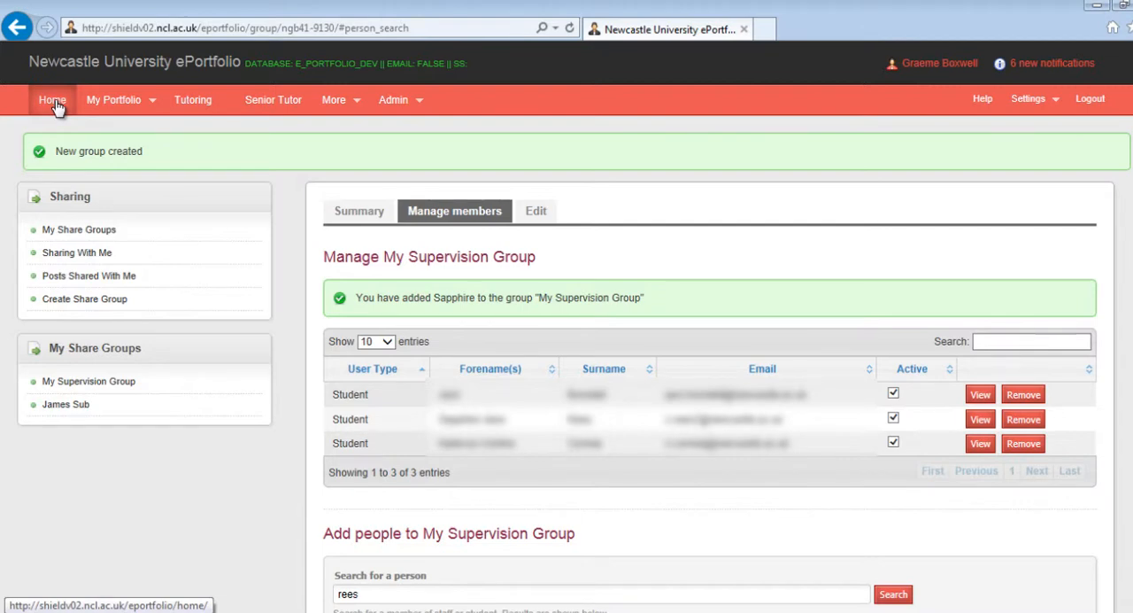
Step: Start a new blog post titled "Document for review" with the text "Please review this document before our next meeting."
{"action": "left_click", "coordinate": [53, 100]}
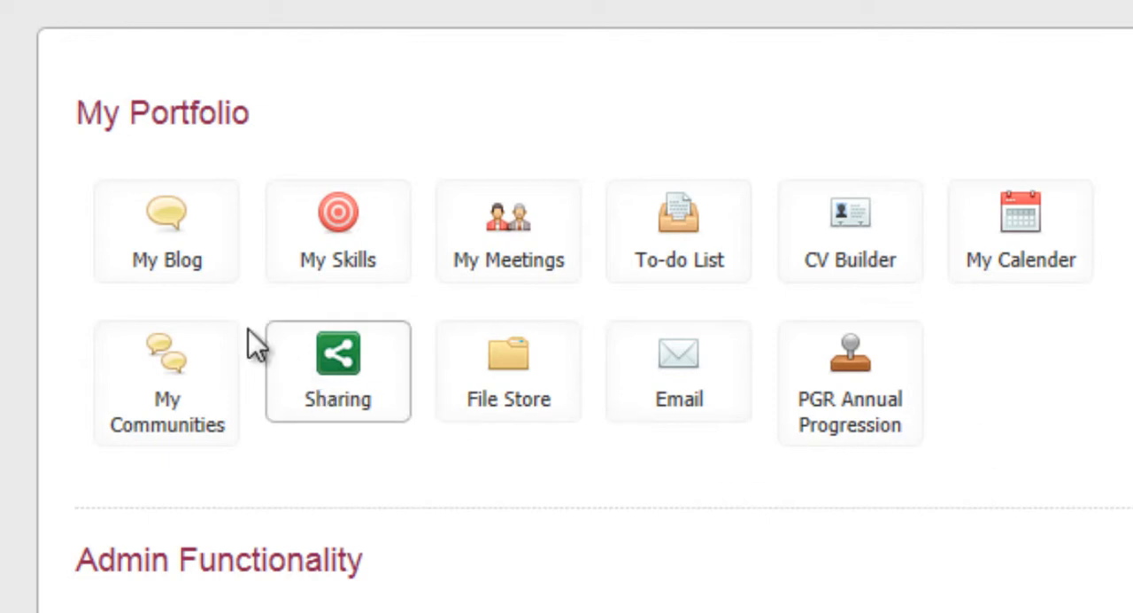
{"action": "left_click", "coordinate": [180, 255]}
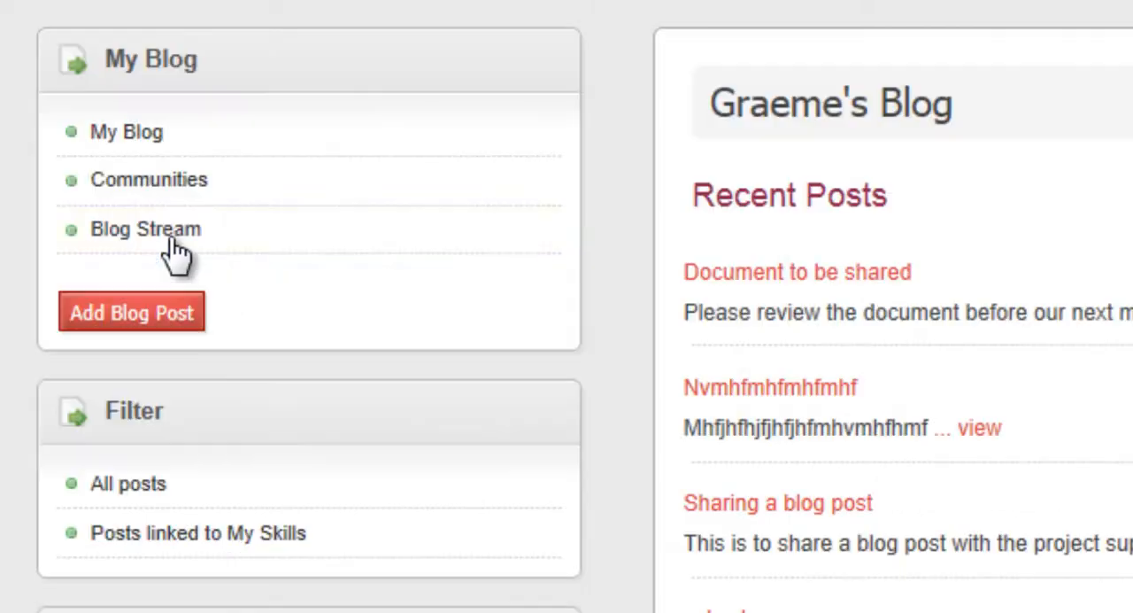
{"action": "left_click", "coordinate": [149, 317]}
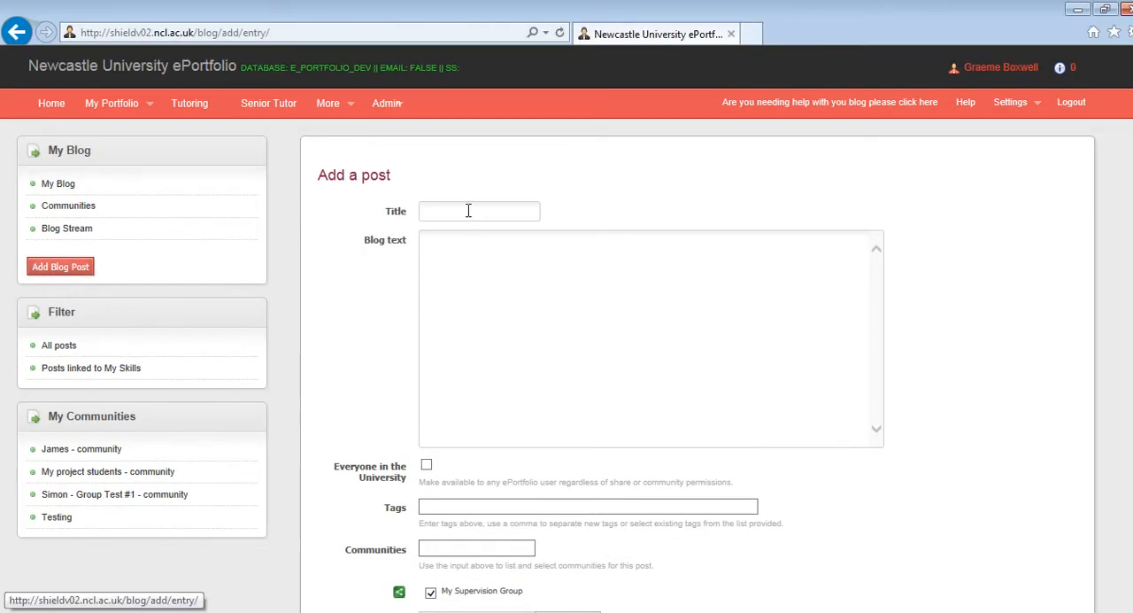
{"action": "left_click", "coordinate": [468, 211]}
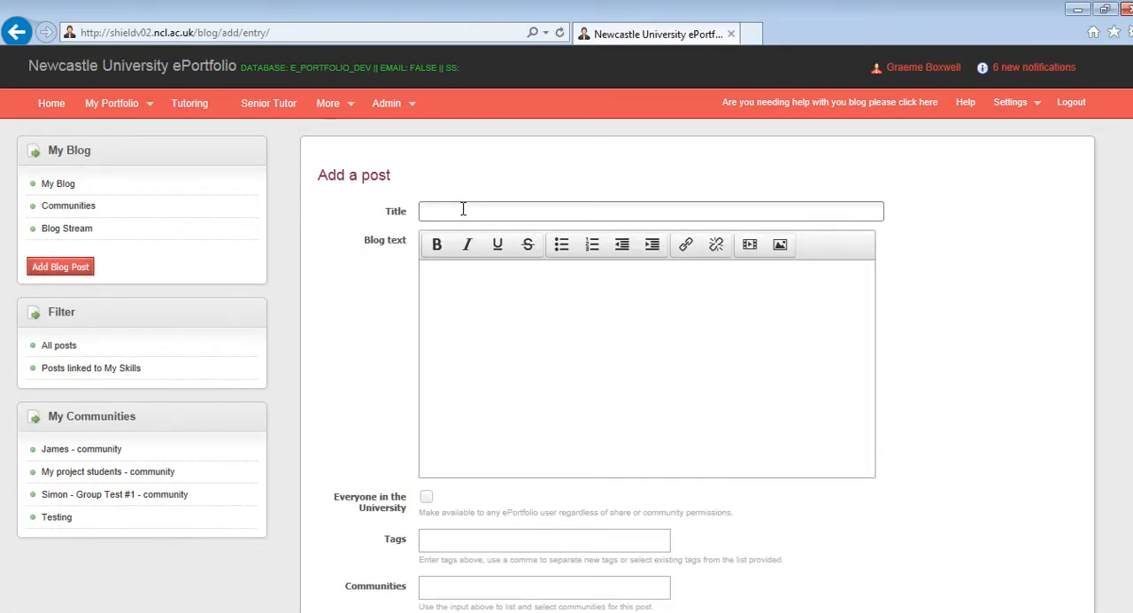
{"action": "type", "text": "Document for review"}
{"action": "left_click", "coordinate": [517, 295]}
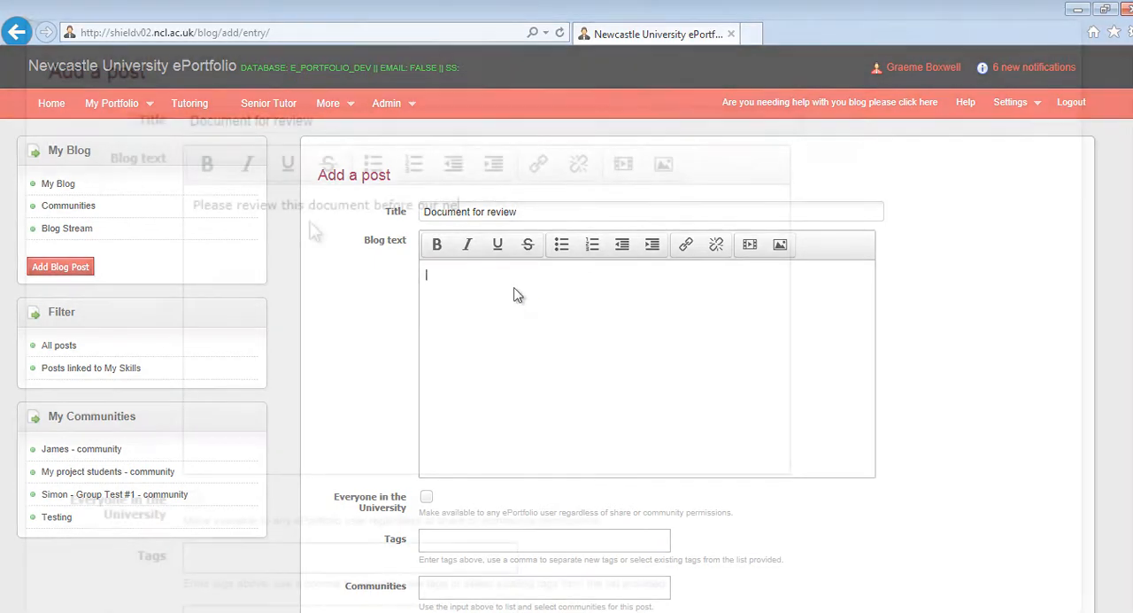
{"action": "type", "text": "Please review this document before our next"}
{"action": "type", "text": "mee"}
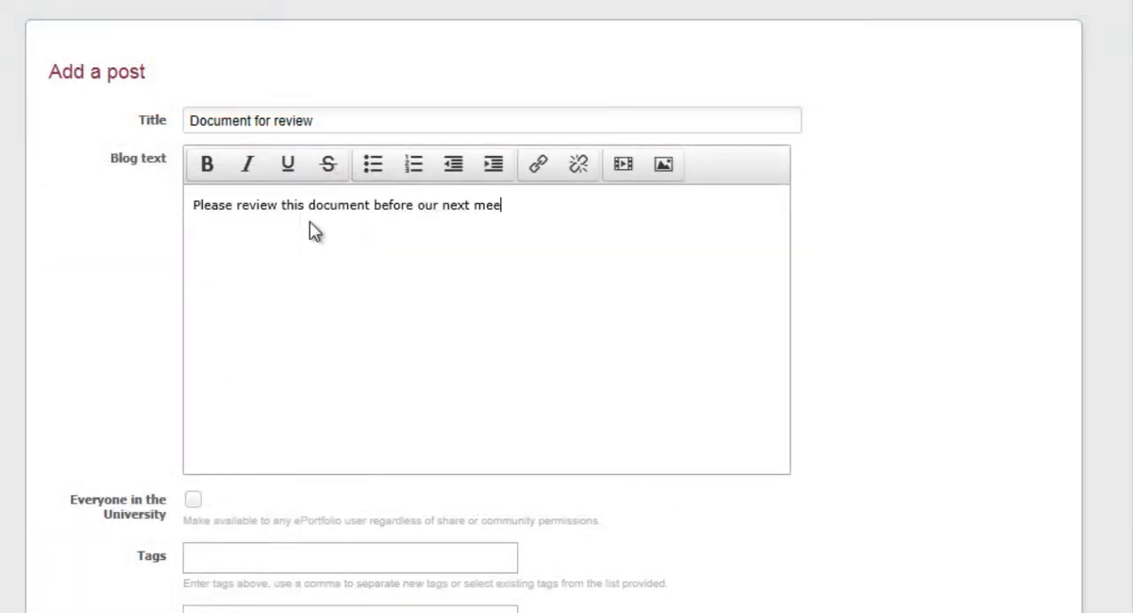
{"action": "type", "text": "ting."}
Step: Attach AppSwap.docx to the blog post and save it with sharing to My Supervision Group left enabled
{"action": "scroll", "coordinate": [478, 261], "scroll_direction": "down", "scroll_amount": 4}
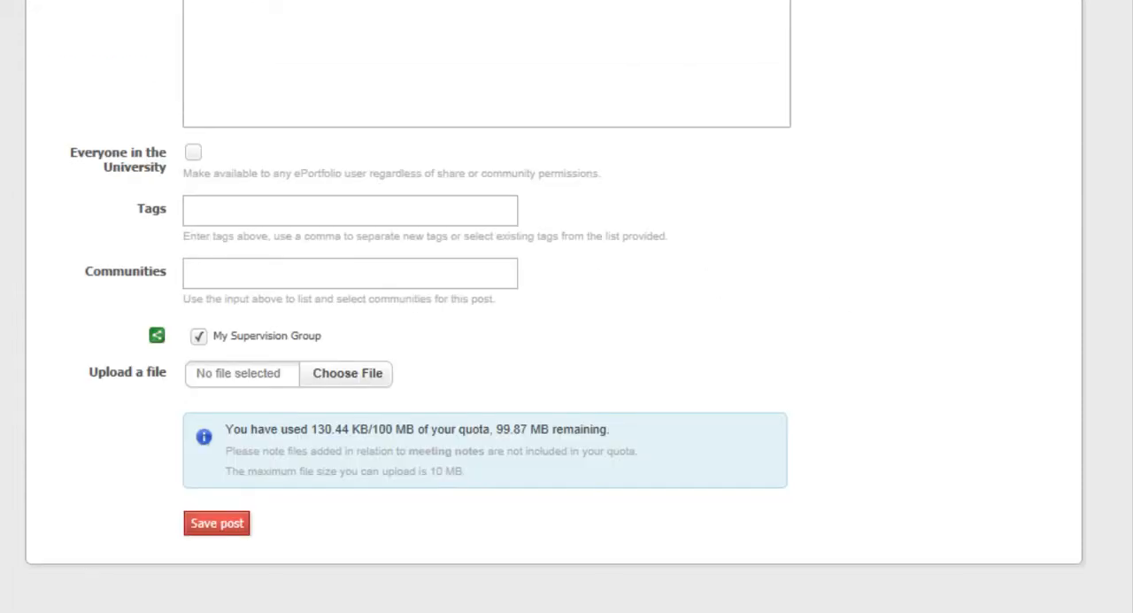
{"action": "scroll", "coordinate": [555, 342], "scroll_direction": "down", "scroll_amount": 1}
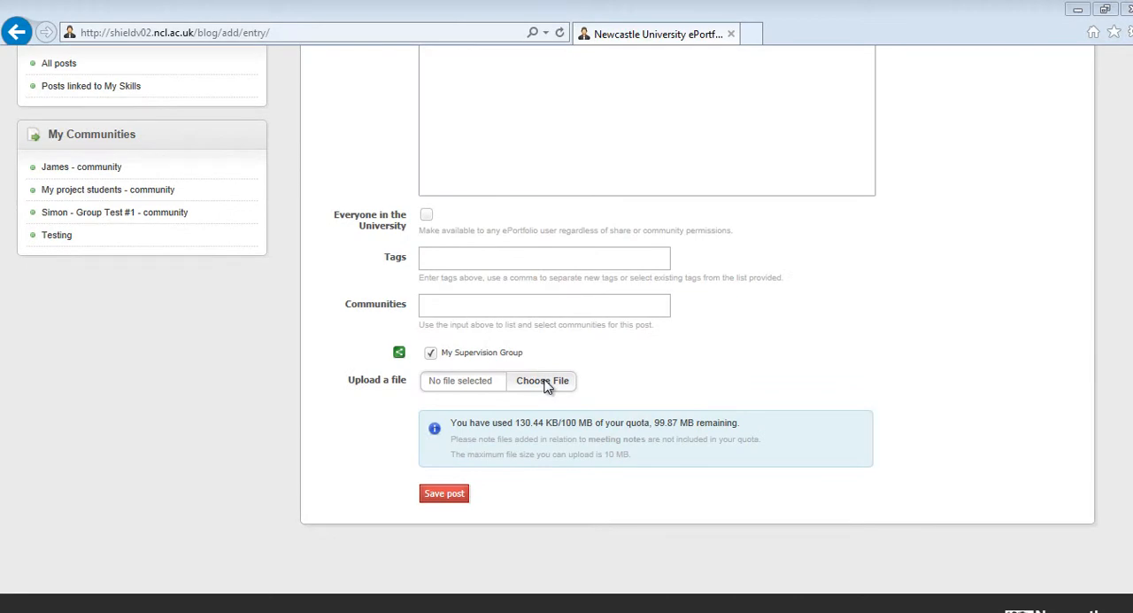
{"action": "left_click", "coordinate": [546, 382]}
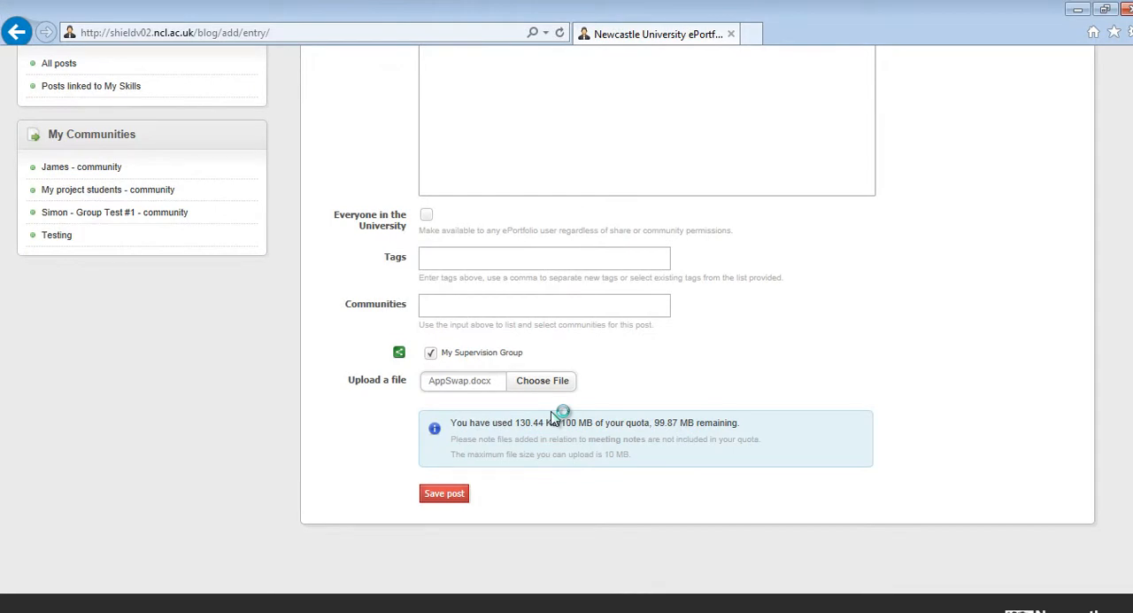
{"action": "left_click", "coordinate": [444, 495]}
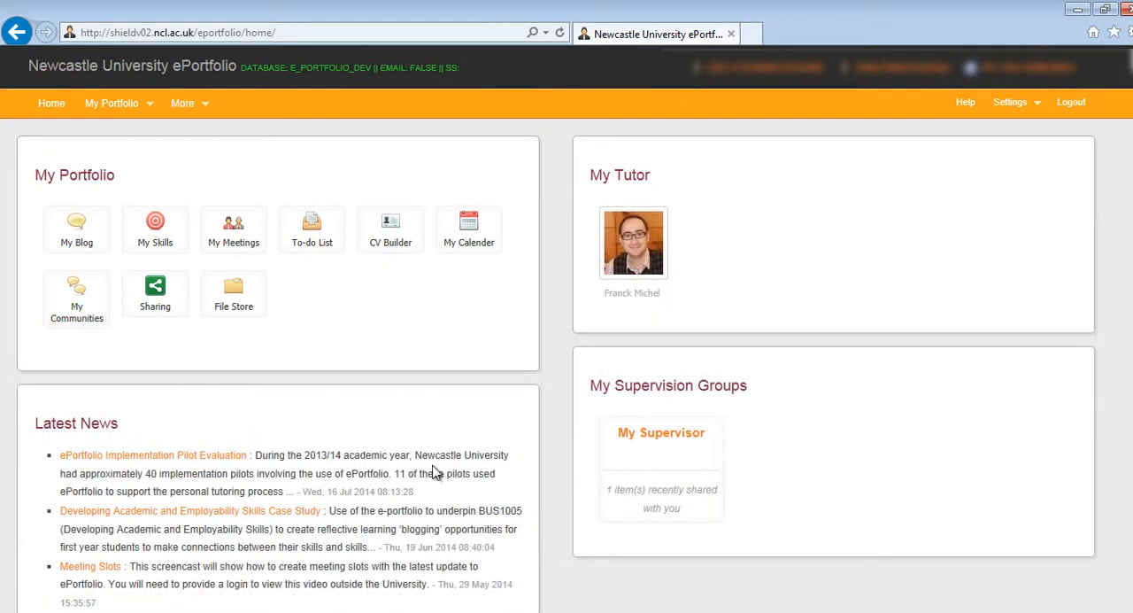
Step: From the student's home page, check the items recently shared in the My Supervisor group and view the full group
{"action": "left_click", "coordinate": [681, 468]}
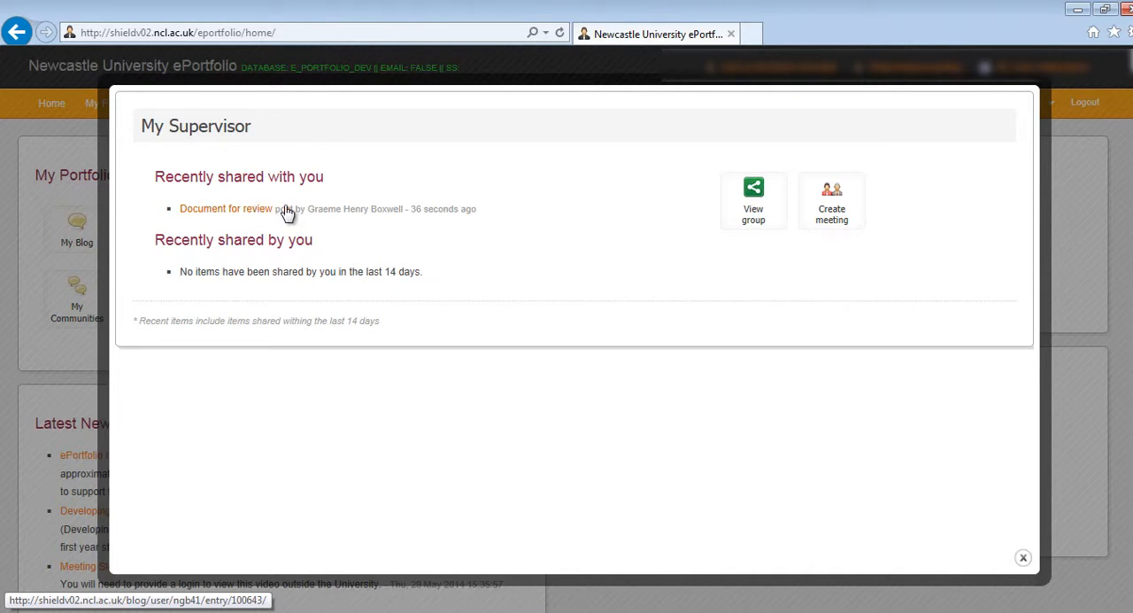
{"action": "left_click", "coordinate": [752, 202]}
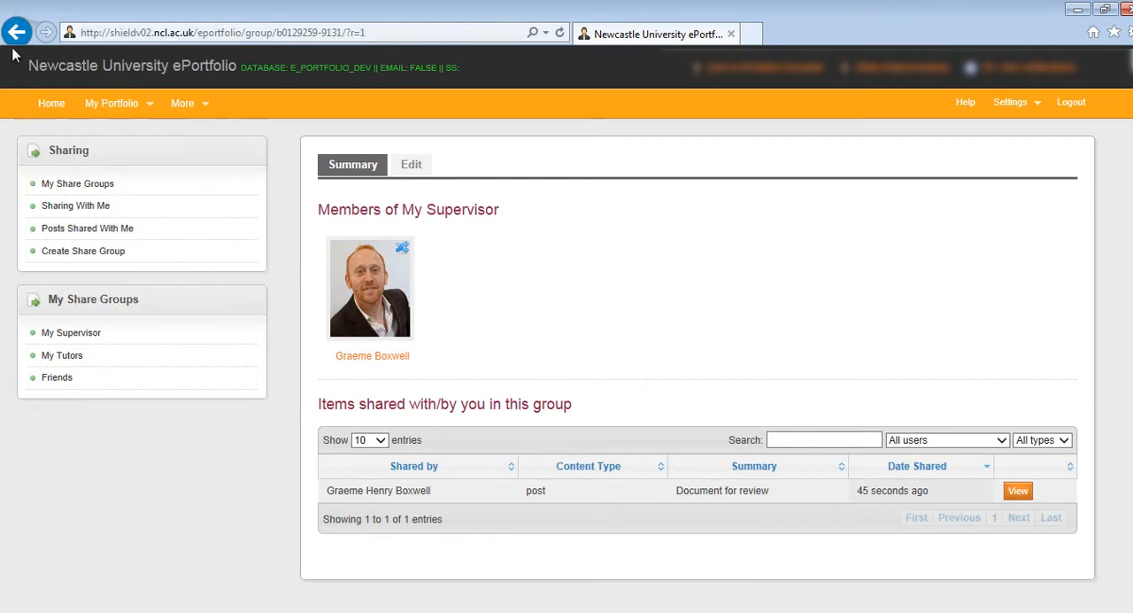
Step: Open a new blog post form from the student's blog and look through its options down to the sharing settings
{"action": "left_click", "coordinate": [45, 104]}
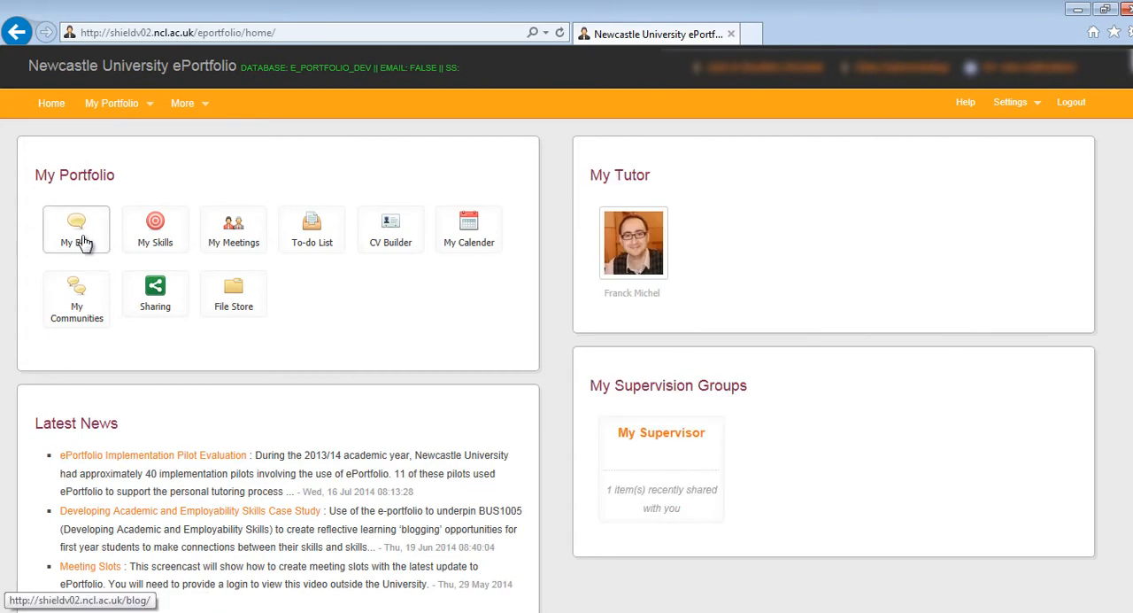
{"action": "left_click", "coordinate": [82, 243]}
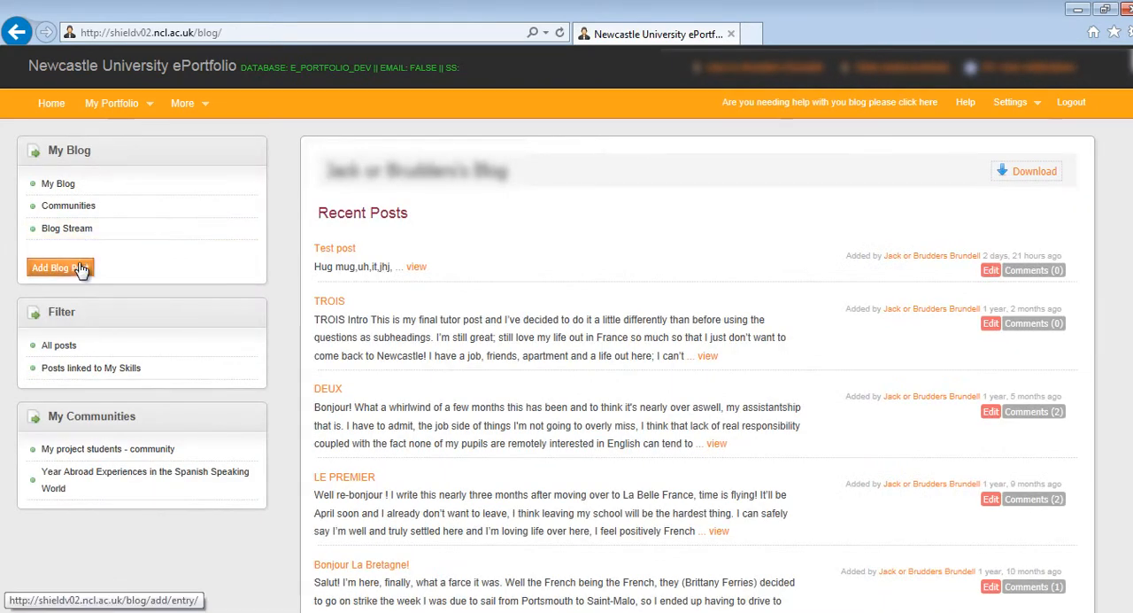
{"action": "left_click", "coordinate": [79, 269]}
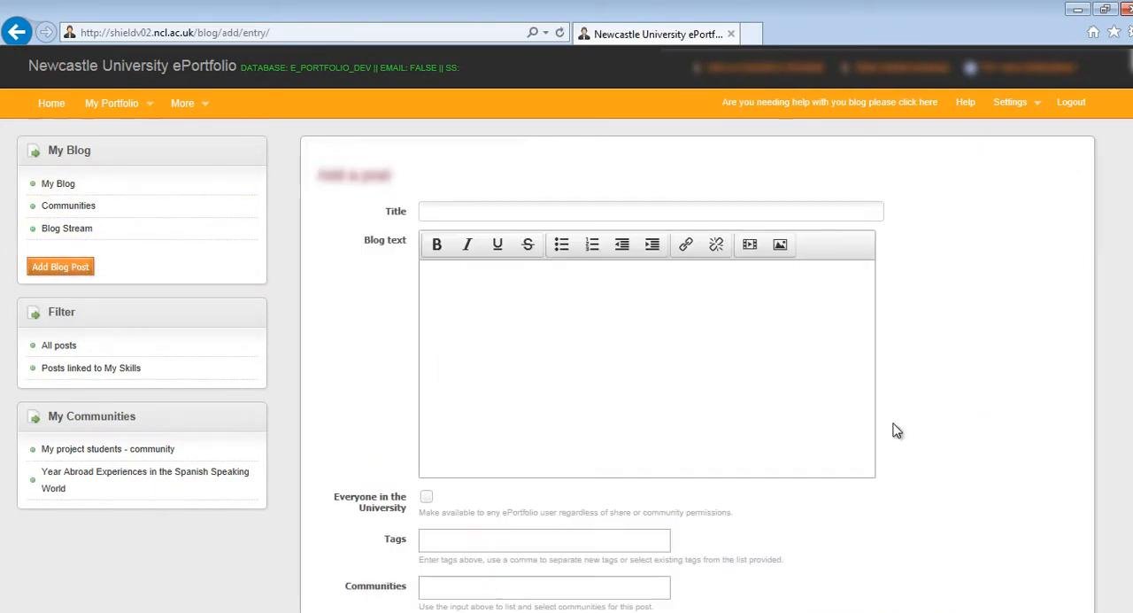
{"action": "scroll", "coordinate": [945, 321], "scroll_direction": "down", "scroll_amount": 2}
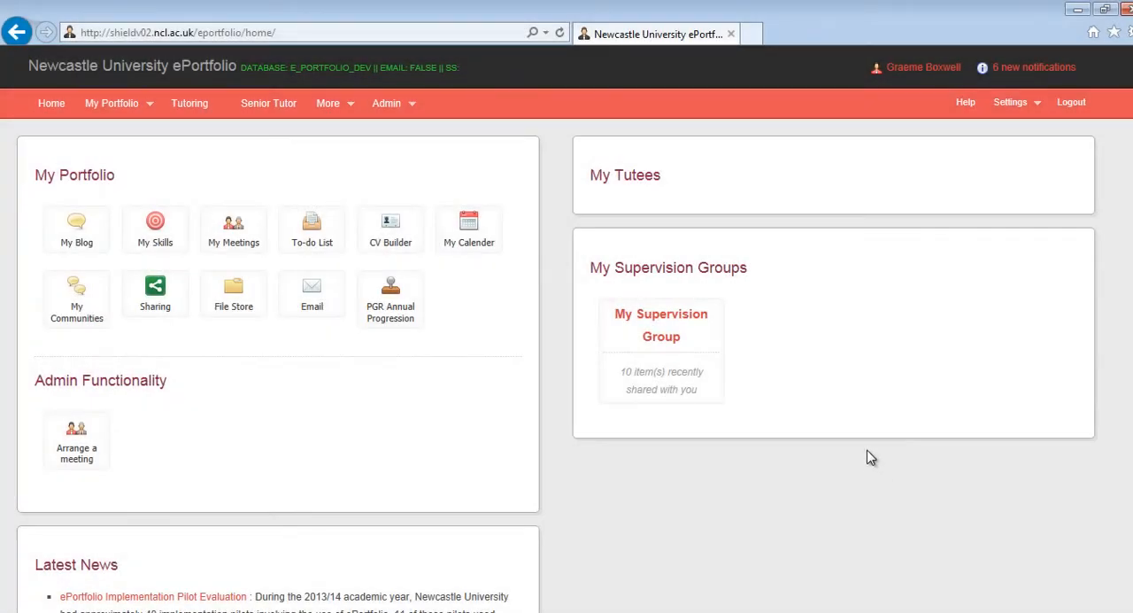
Step: From the supervisor's home page, check the recent items in My Supervision Group and view the full group's list of shared items
{"action": "left_click", "coordinate": [671, 363]}
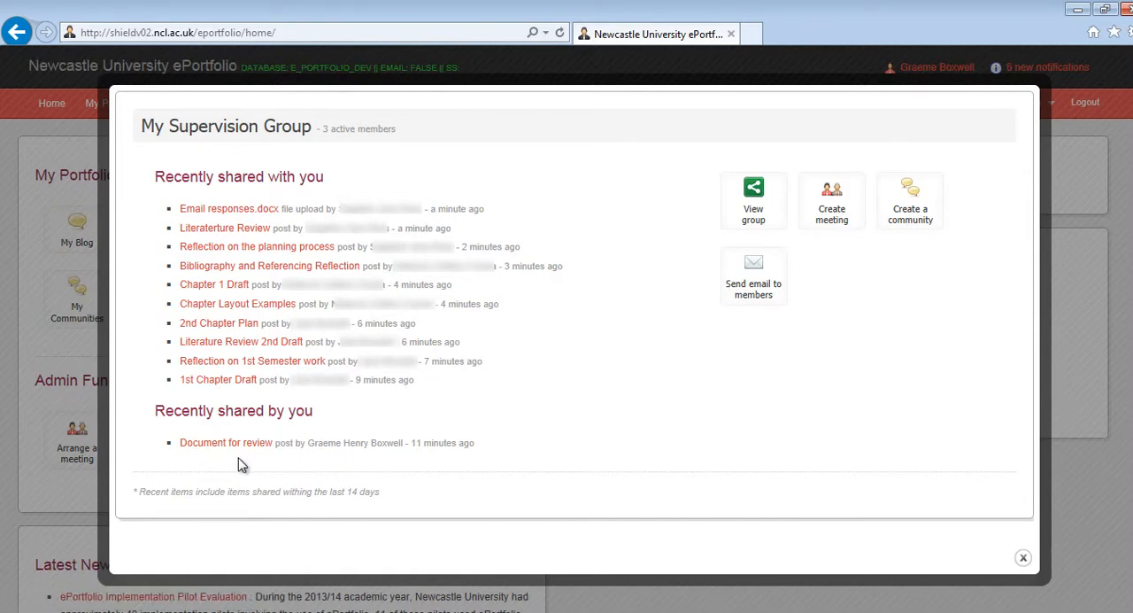
{"action": "left_click", "coordinate": [757, 211]}
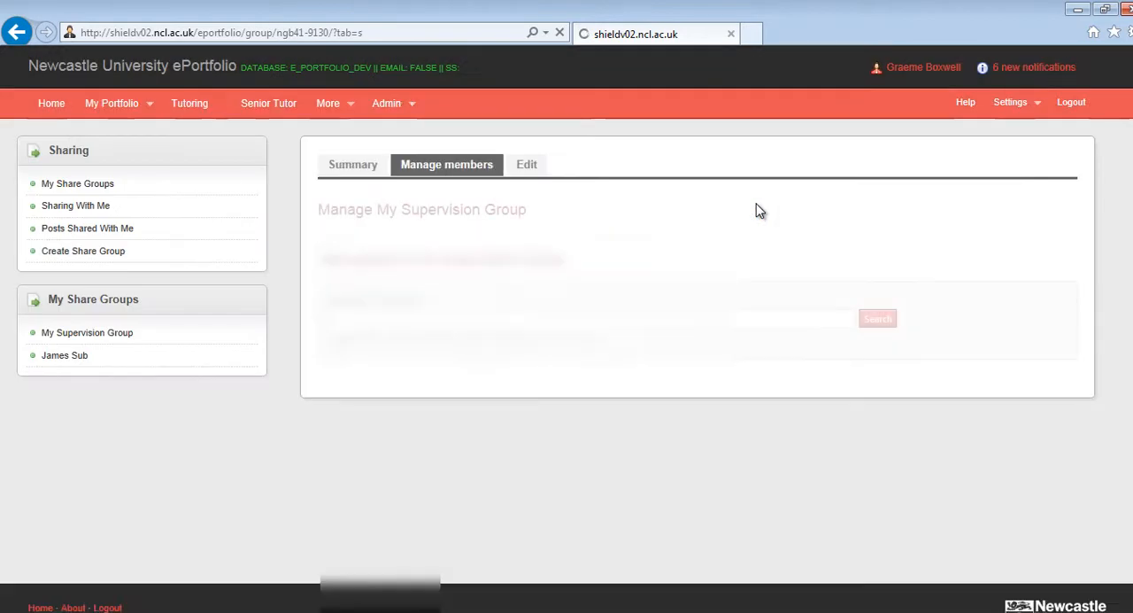
{"action": "scroll", "coordinate": [256, 133], "scroll_direction": "down", "scroll_amount": 2}
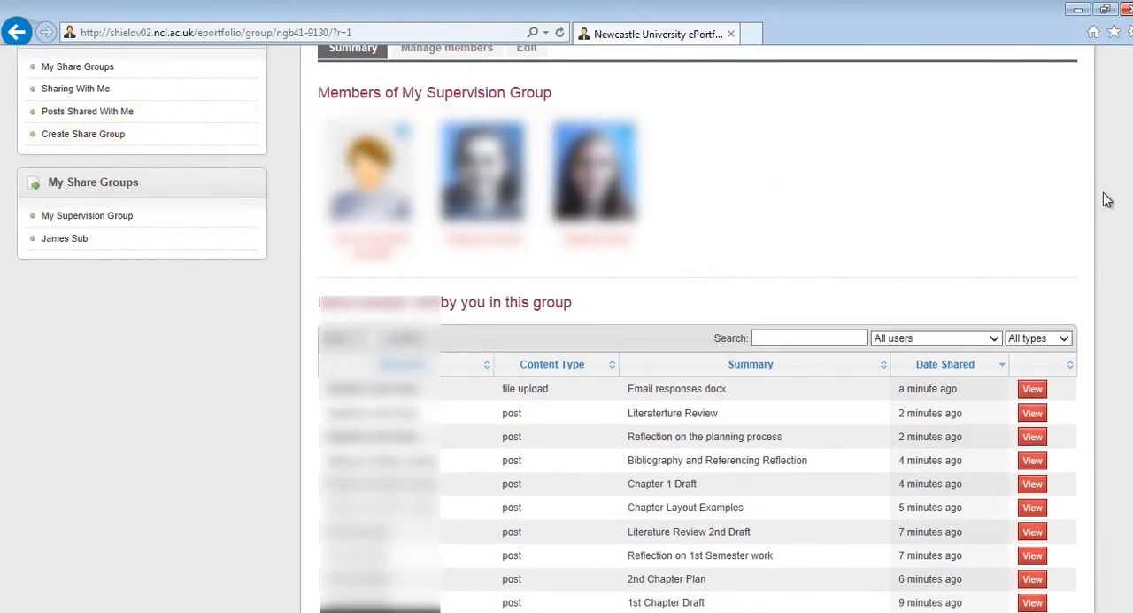
{"action": "scroll", "coordinate": [1095, 206], "scroll_direction": "down", "scroll_amount": 1}
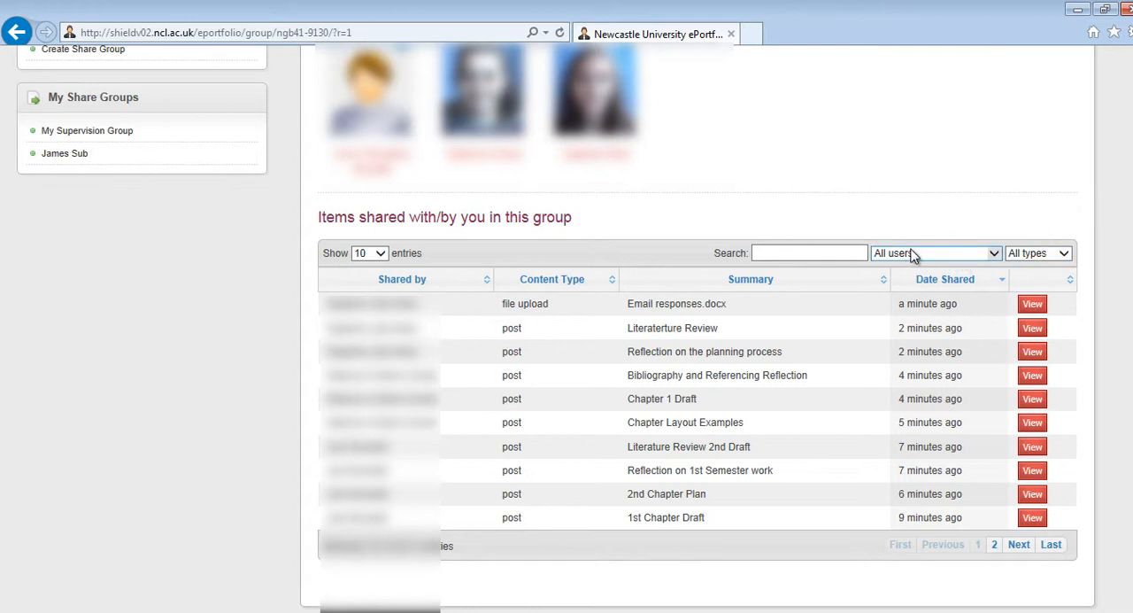
Step: Filter the group's shared items to those from the first student in the user filter and review them
{"action": "left_click", "coordinate": [995, 256]}
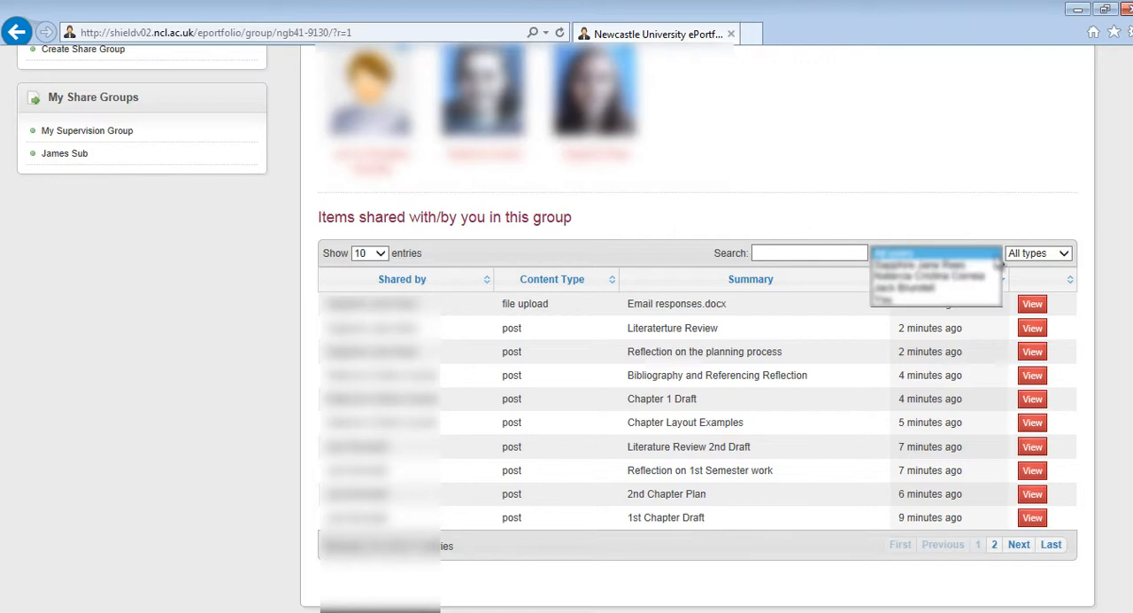
{"action": "left_click", "coordinate": [966, 265]}
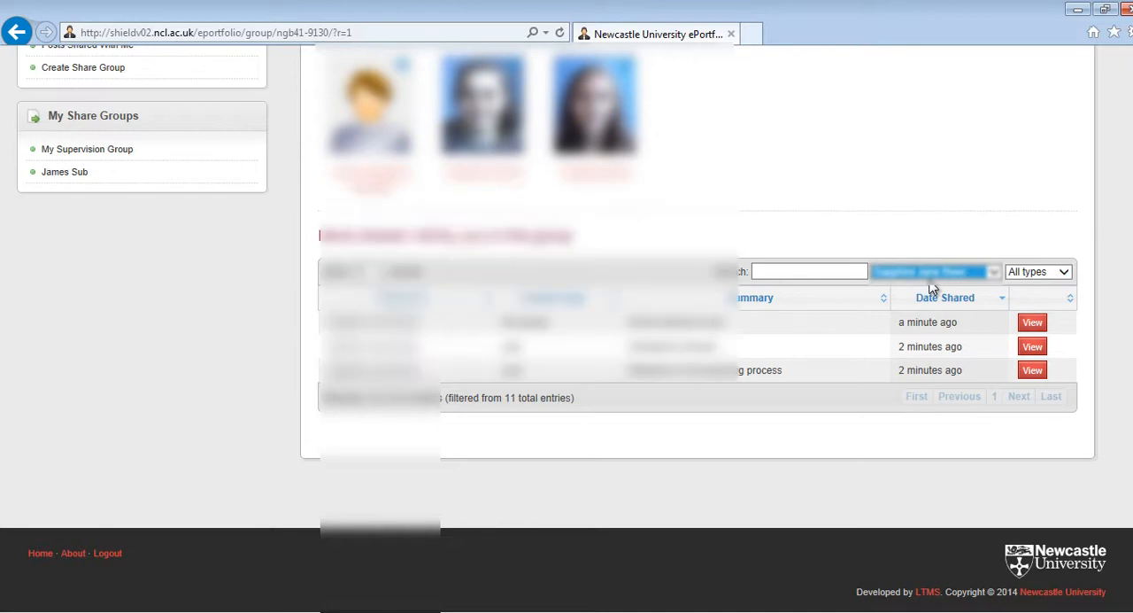
{"action": "scroll", "coordinate": [567, 354], "scroll_direction": "up", "scroll_amount": 3}
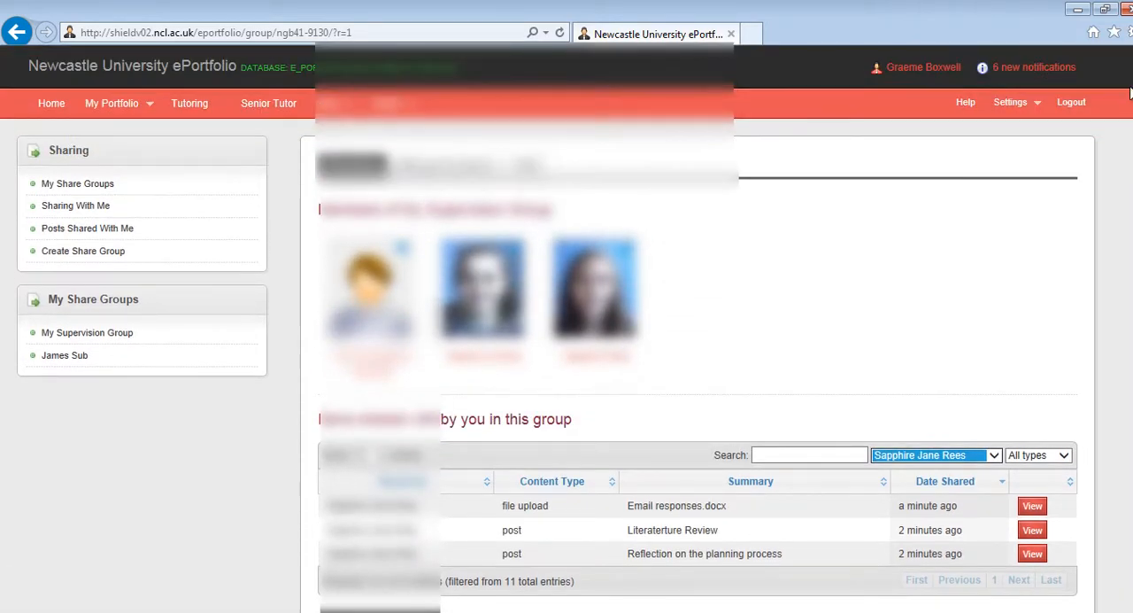
Step: Return to the home page, review the My Supervision Group overview with its meeting, community and email options, and close it
{"action": "left_click", "coordinate": [48, 102]}
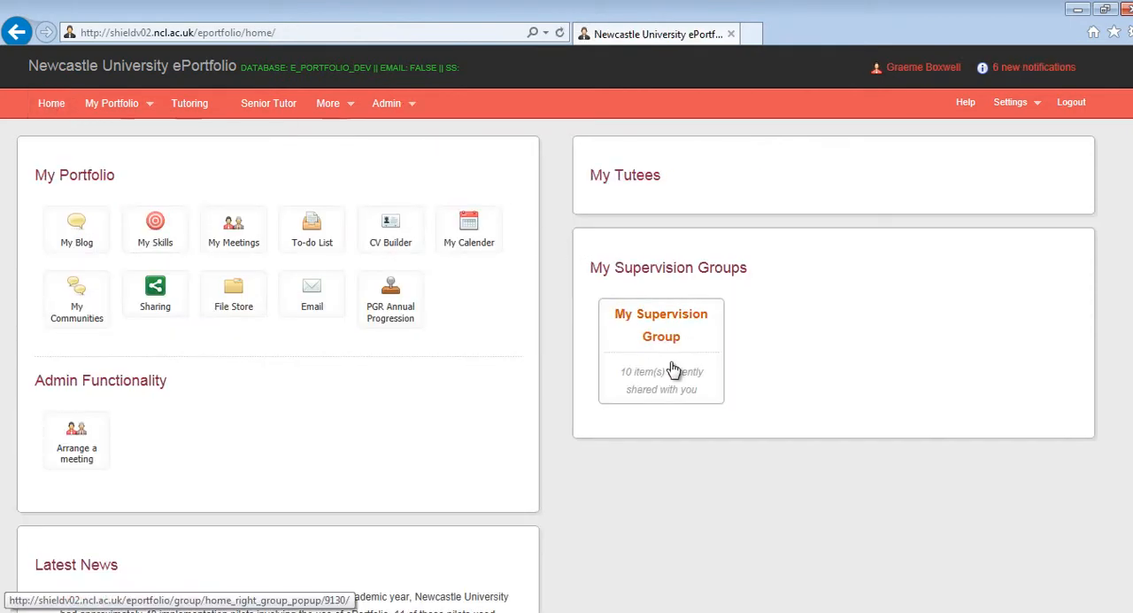
{"action": "left_click", "coordinate": [649, 309]}
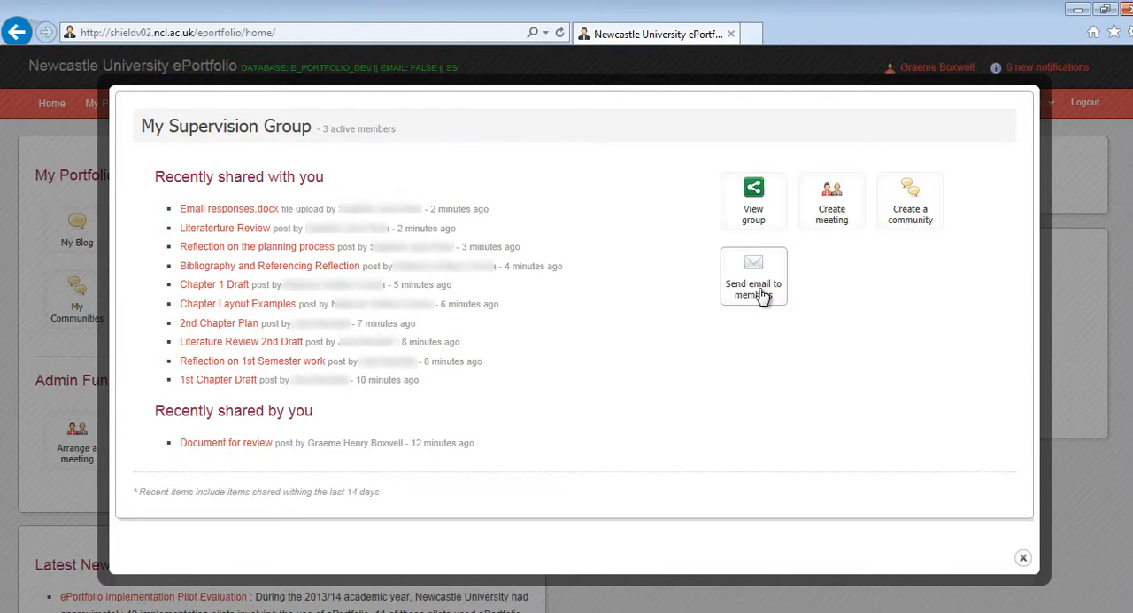
{"action": "left_click", "coordinate": [1022, 555]}
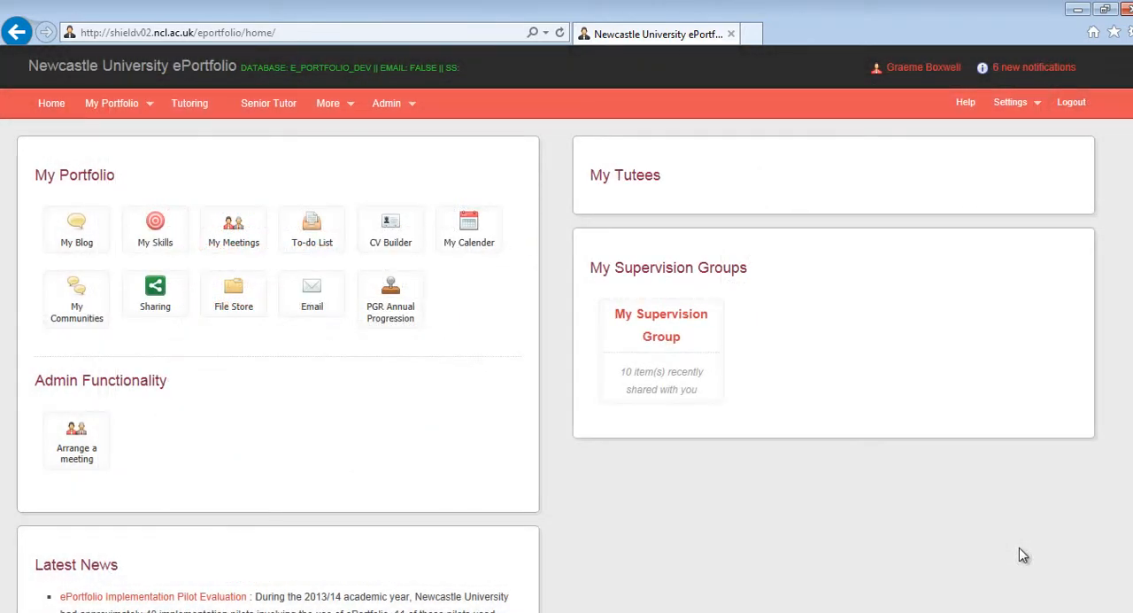